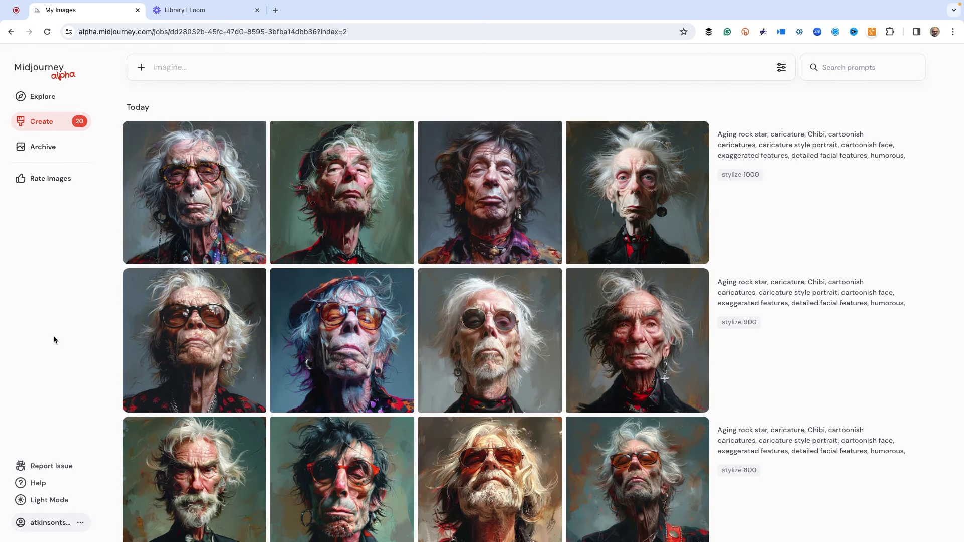
Open the red-headband sunglasses portrait (stylize 600) and load its prompt into the Imagine bar.
{"action": "scroll", "coordinate": [407, 350], "scroll_direction": "down", "scroll_amount": 7}
{"action": "scroll", "coordinate": [406, 349], "scroll_direction": "down", "scroll_amount": 3}
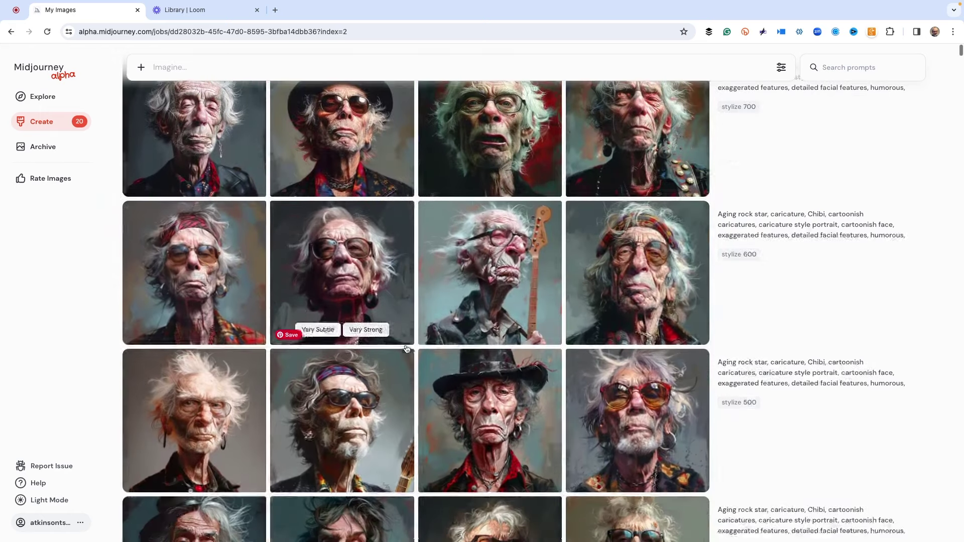
{"action": "left_click", "coordinate": [227, 291]}
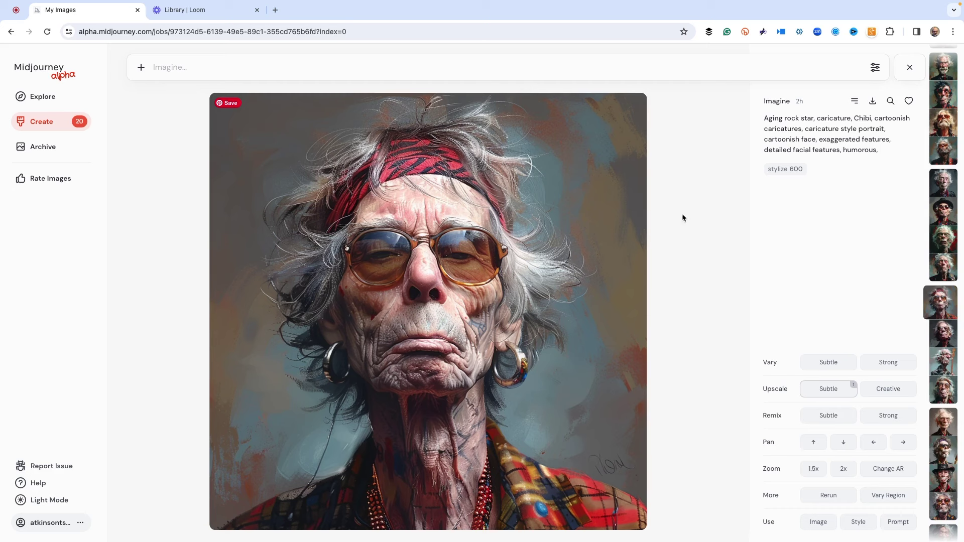
{"action": "left_click", "coordinate": [898, 523]}
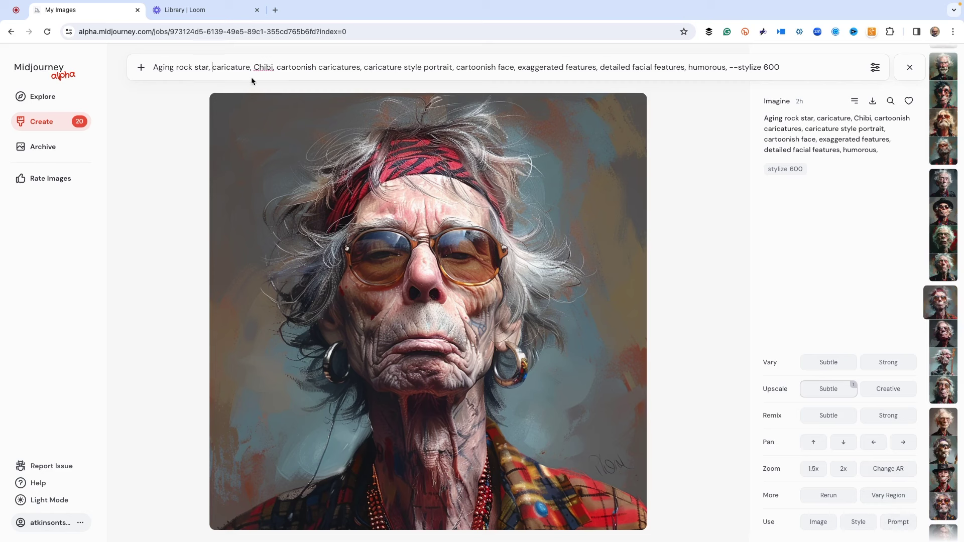
Insert 'wearing a cowboy hat,' after 'Aging rock star,' in the prompt.
{"action": "type", "text": "wearing a "}
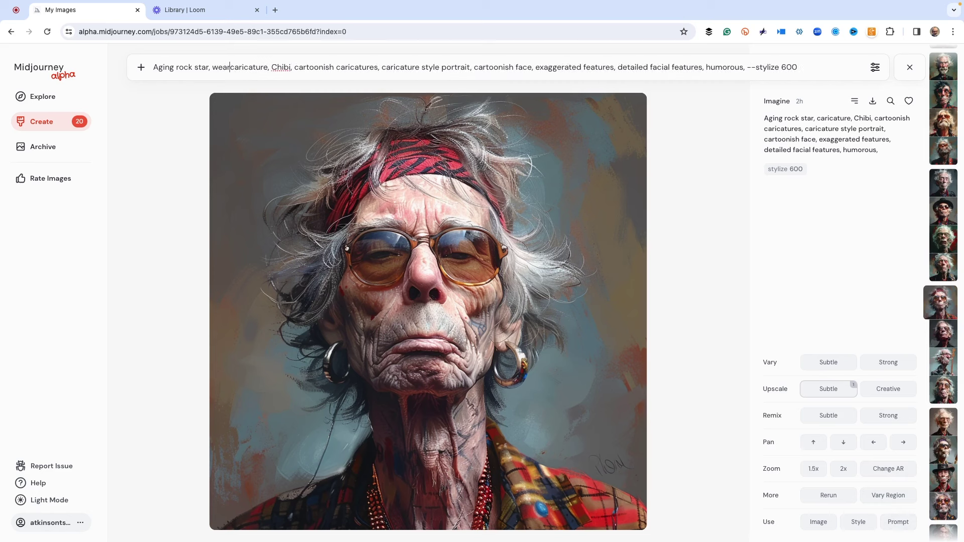
{"action": "type", "text": "cowboy hat"}
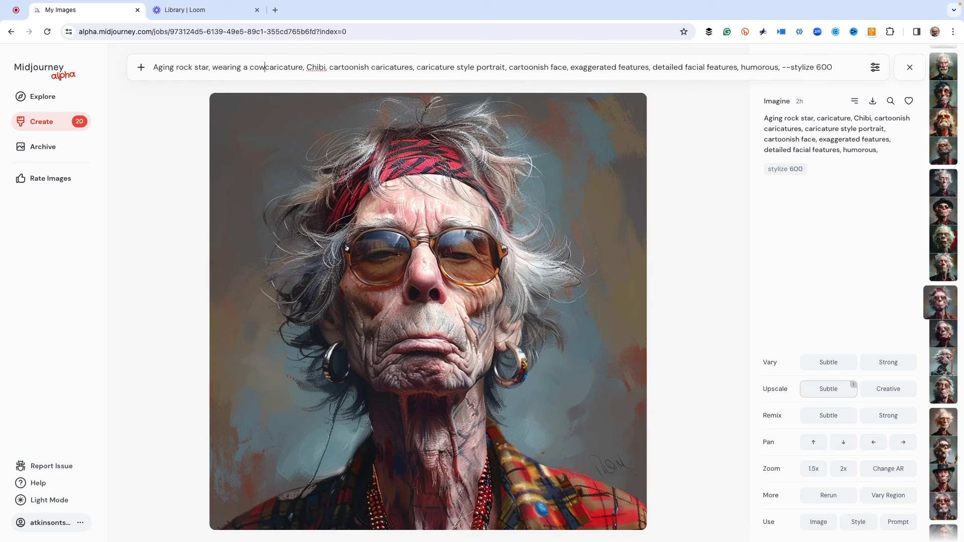
{"action": "type", "text": ","}
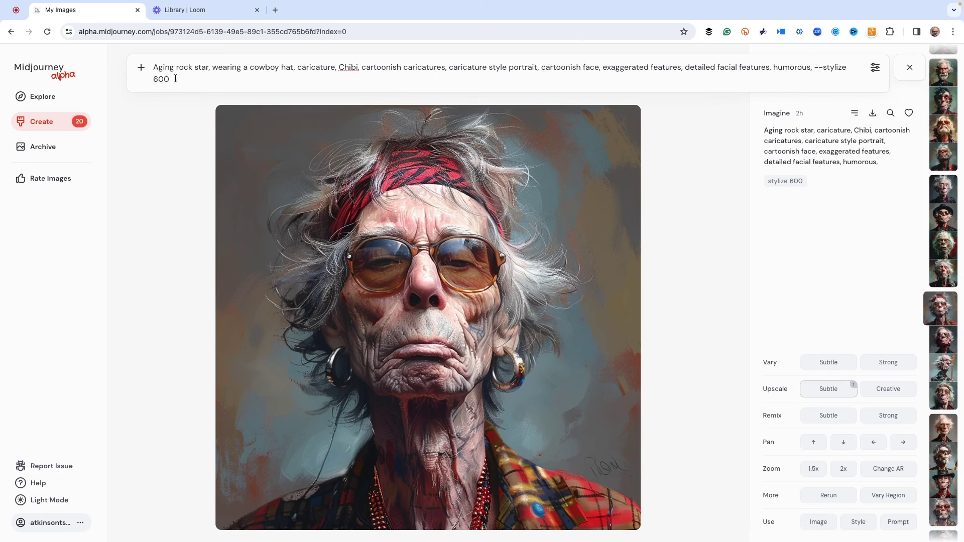
{"action": "right_click", "coordinate": [423, 289]}
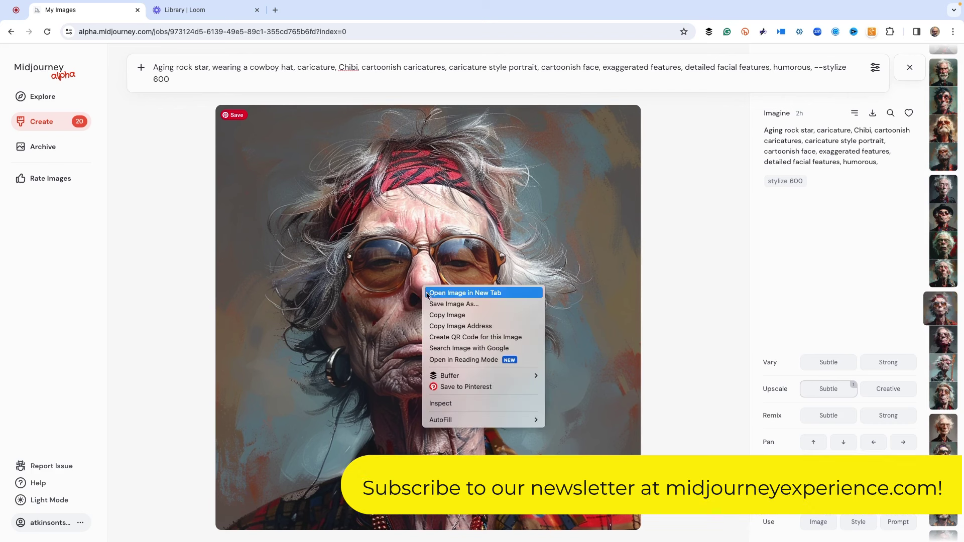
Append --cref with the portrait's copied image address to the prompt, then begin a --cw list.
{"action": "left_click", "coordinate": [456, 327]}
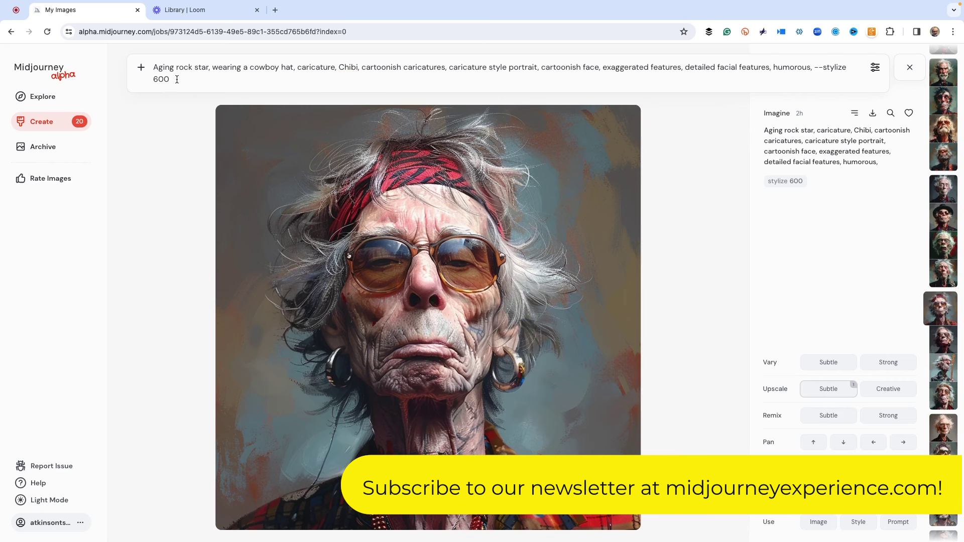
{"action": "type", "text": "--cref"}
{"action": "key", "text": "ctrl+v"}
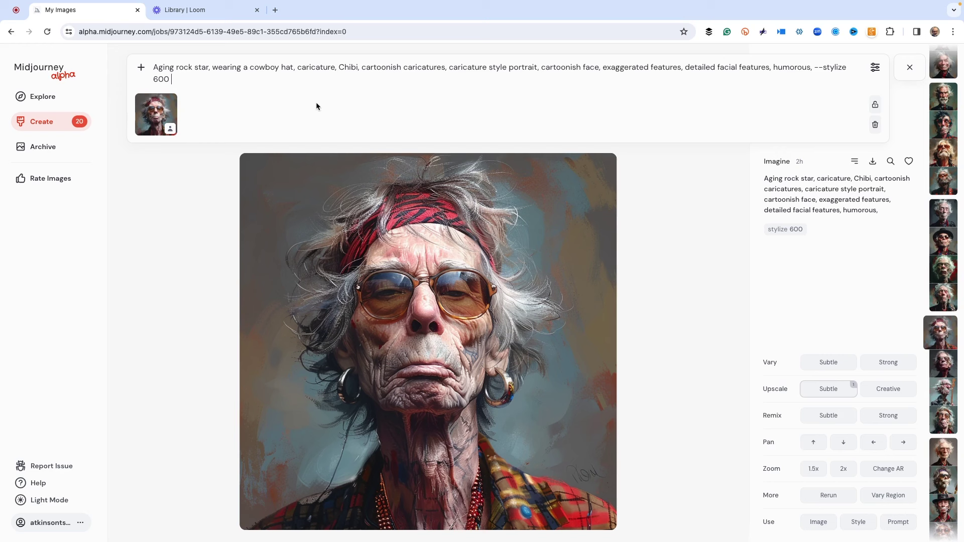
{"action": "type", "text": "--cw {"}
Complete the character weights {0, 10, 20, … 100} and submit the prompt.
{"action": "type", "text": "0, 10, 20, 30, 40, 50,"}
{"action": "type", "text": "60"}
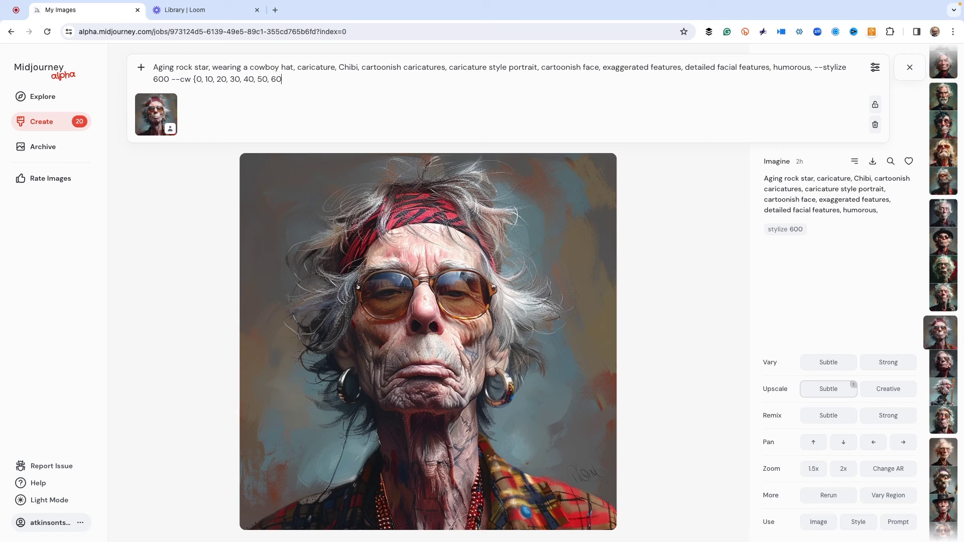
{"action": "type", "text": ", 70, 80, 90, 100}"}
{"action": "key", "text": "Return"}
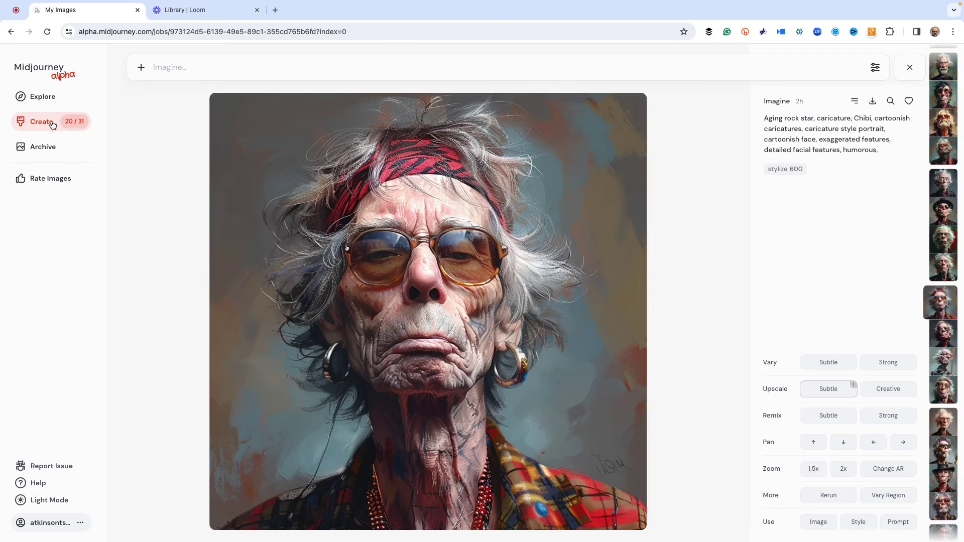
Close the viewer, browse the new cw rows, and open the fourth cw 0 cowboy-hat render.
{"action": "scroll", "coordinate": [407, 197], "scroll_direction": "up", "scroll_amount": 4}
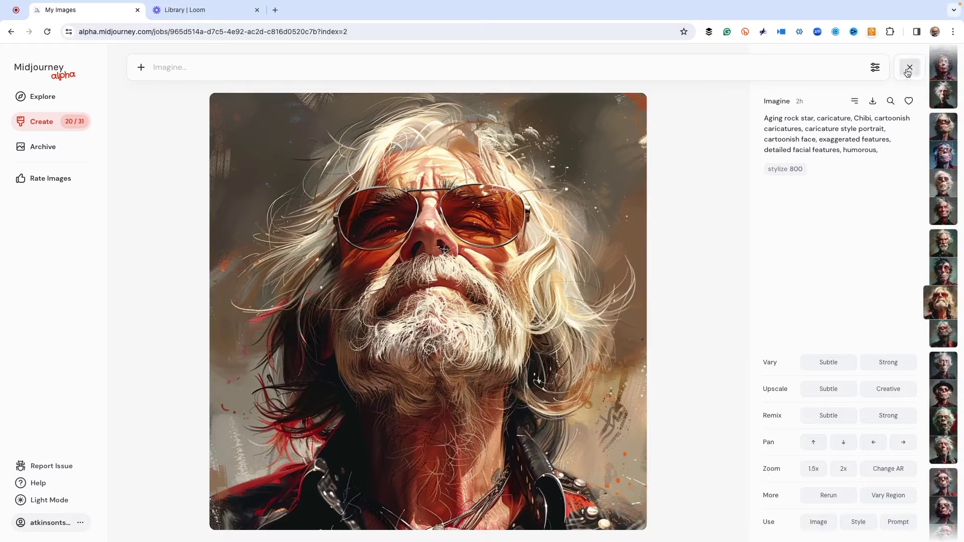
{"action": "left_click", "coordinate": [909, 66]}
{"action": "scroll", "coordinate": [517, 196], "scroll_direction": "up", "scroll_amount": 10}
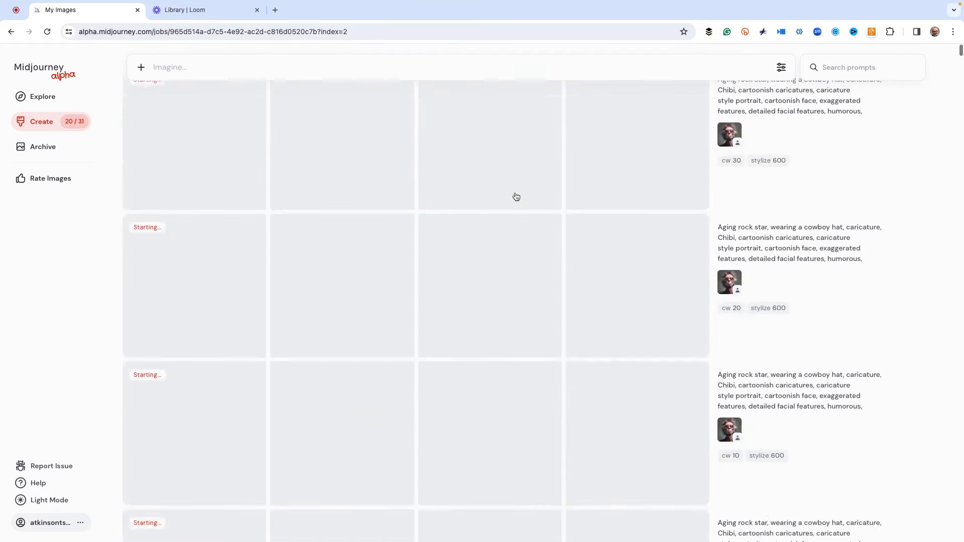
{"action": "scroll", "coordinate": [492, 305], "scroll_direction": "down", "scroll_amount": 5}
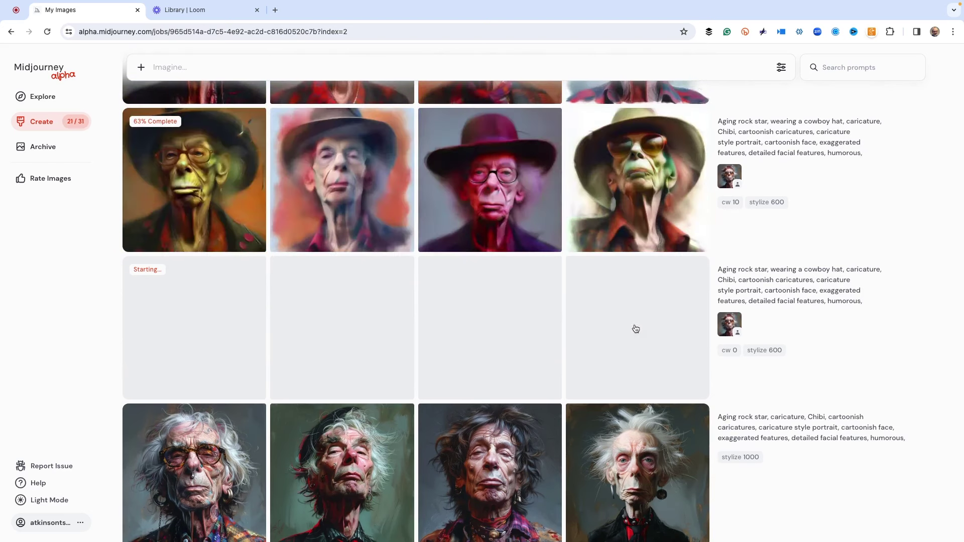
{"action": "mouse_move", "coordinate": [786, 369]}
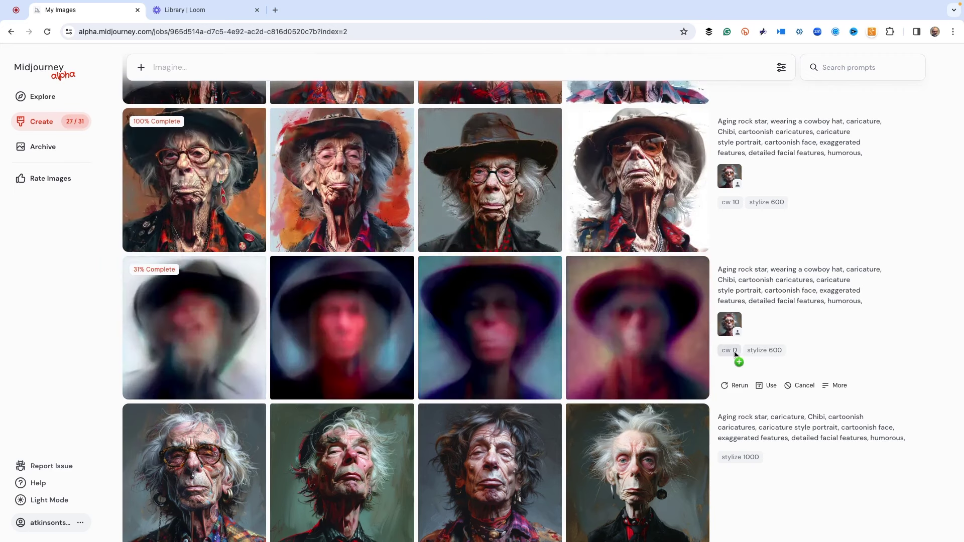
{"action": "scroll", "coordinate": [753, 241], "scroll_direction": "up", "scroll_amount": 5}
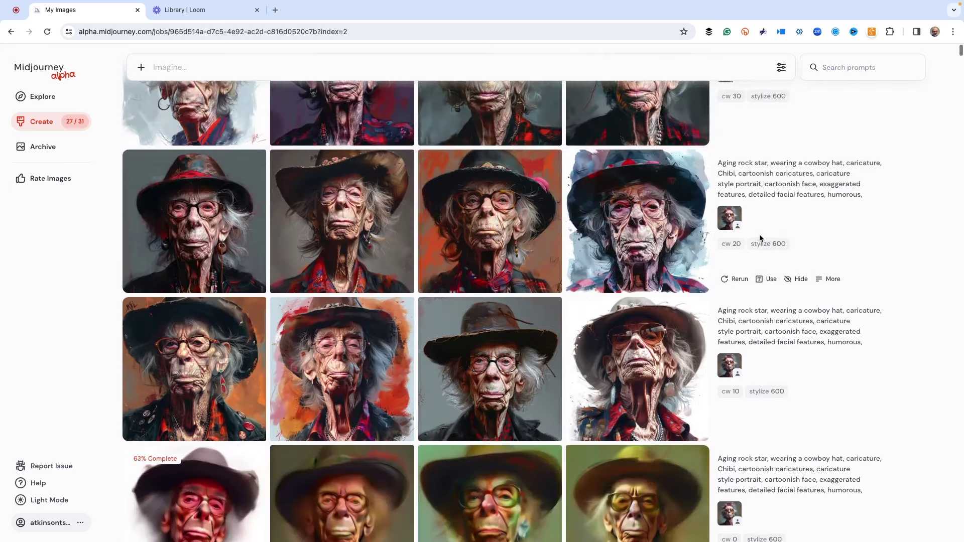
{"action": "scroll", "coordinate": [748, 233], "scroll_direction": "up", "scroll_amount": 10}
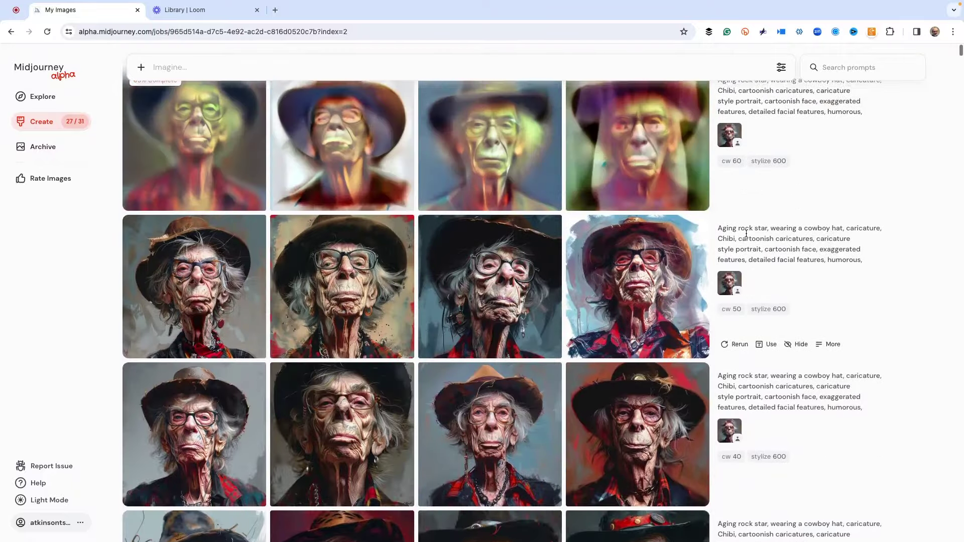
{"action": "scroll", "coordinate": [638, 301], "scroll_direction": "down", "scroll_amount": 3}
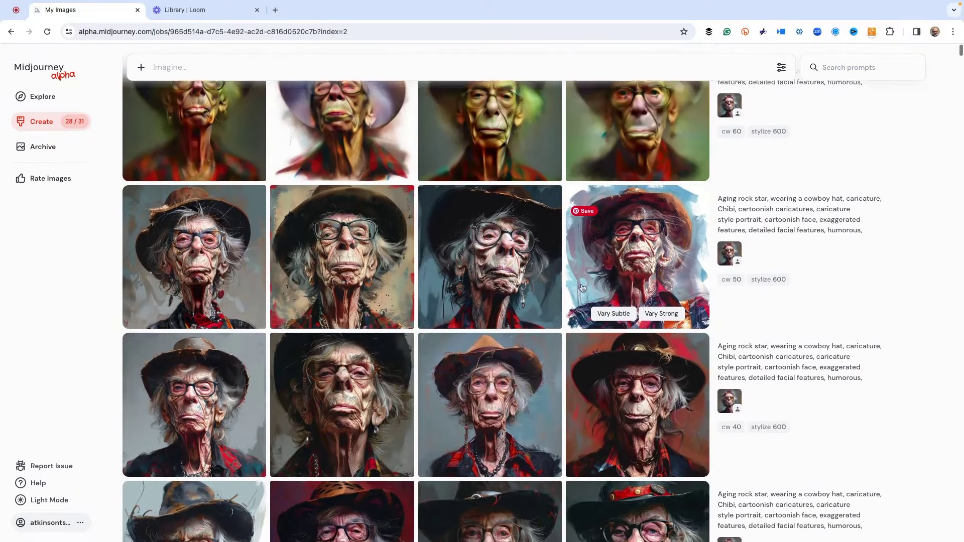
{"action": "scroll", "coordinate": [332, 367], "scroll_direction": "down", "scroll_amount": 5}
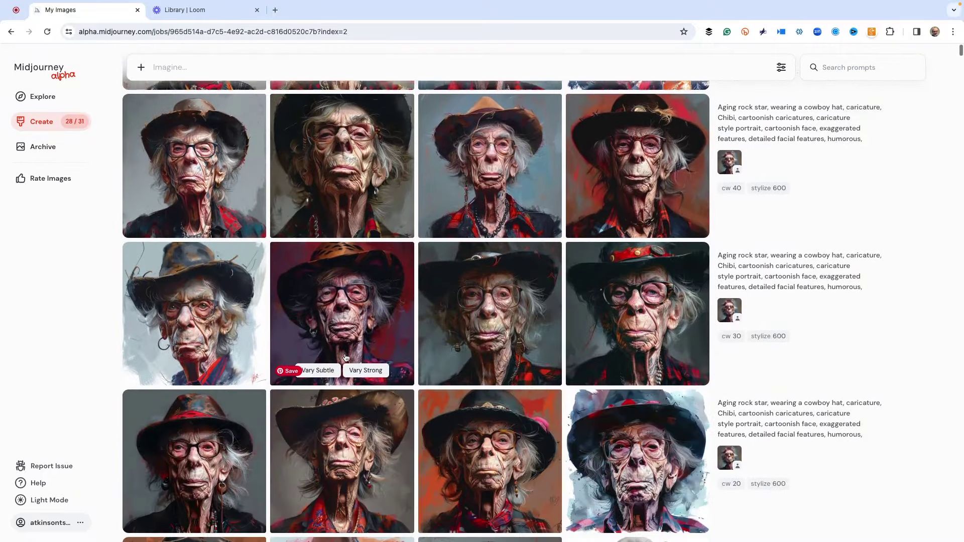
{"action": "scroll", "coordinate": [317, 357], "scroll_direction": "down", "scroll_amount": 6}
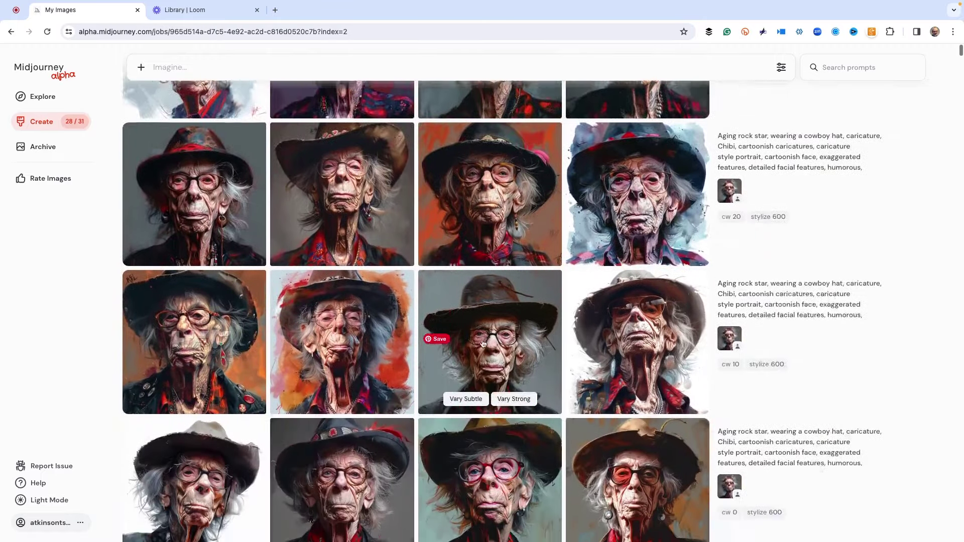
{"action": "scroll", "coordinate": [511, 342], "scroll_direction": "down", "scroll_amount": 3}
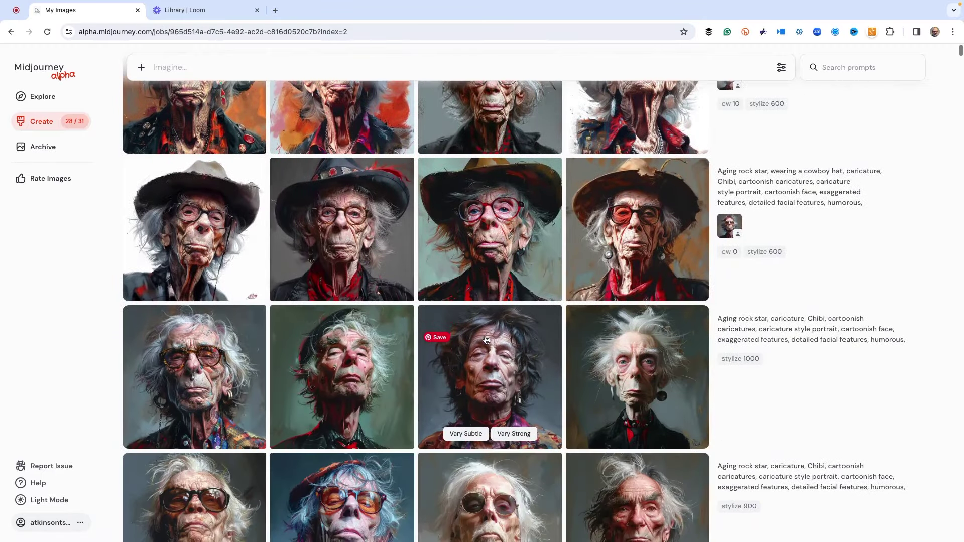
{"action": "scroll", "coordinate": [485, 341], "scroll_direction": "up", "scroll_amount": 1}
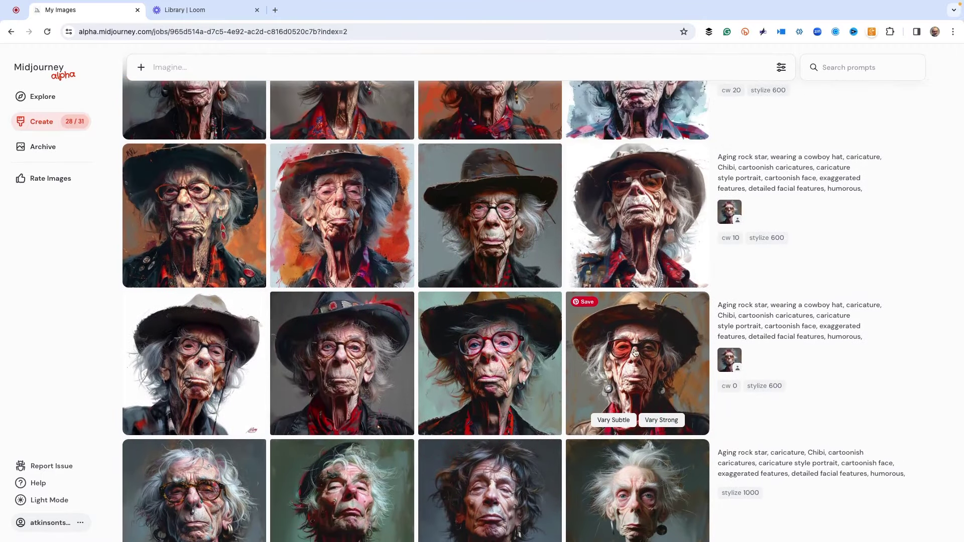
{"action": "left_click", "coordinate": [632, 365]}
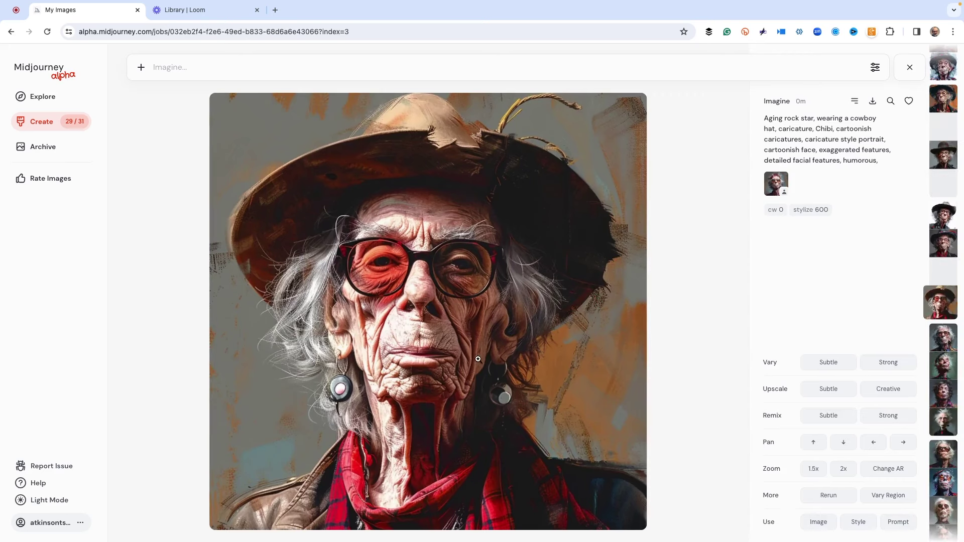
Step through the enlarged cowboy-hat renders from the cw 0 set to the cw 50 set.
{"action": "key", "text": "Left"}
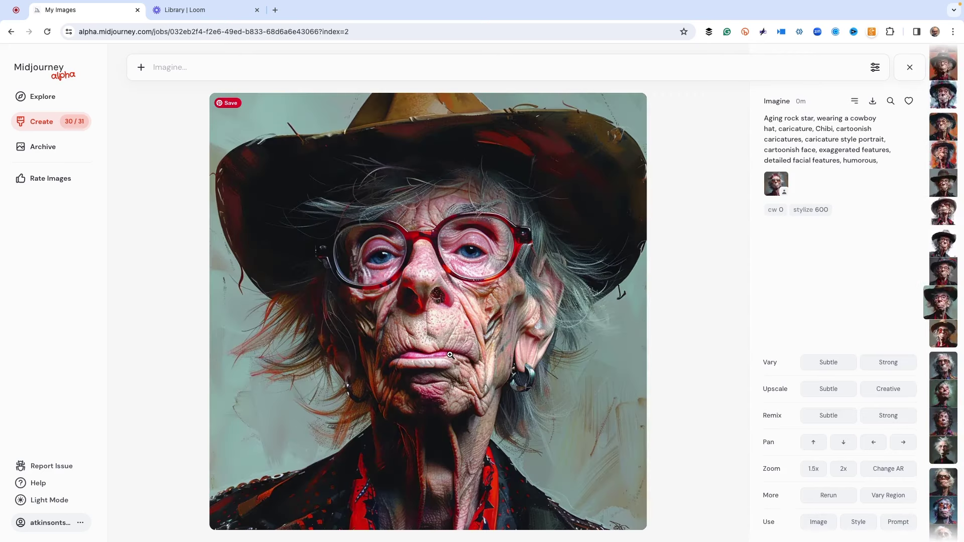
{"action": "key", "text": "Left"}
{"action": "key", "text": "Left"}
{"action": "key", "text": "Left"}
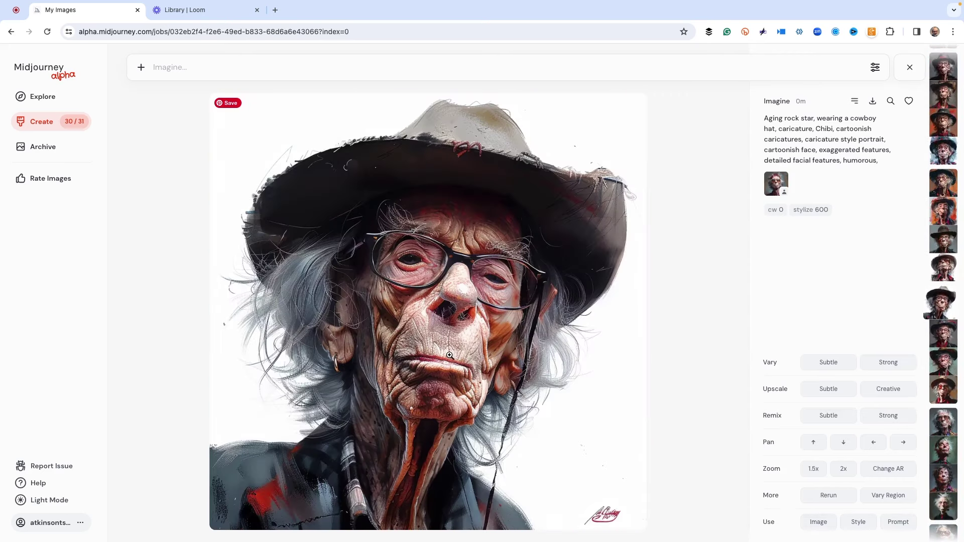
{"action": "key", "text": "Left"}
{"action": "key", "text": "Left"}
{"action": "key", "text": "Left"}
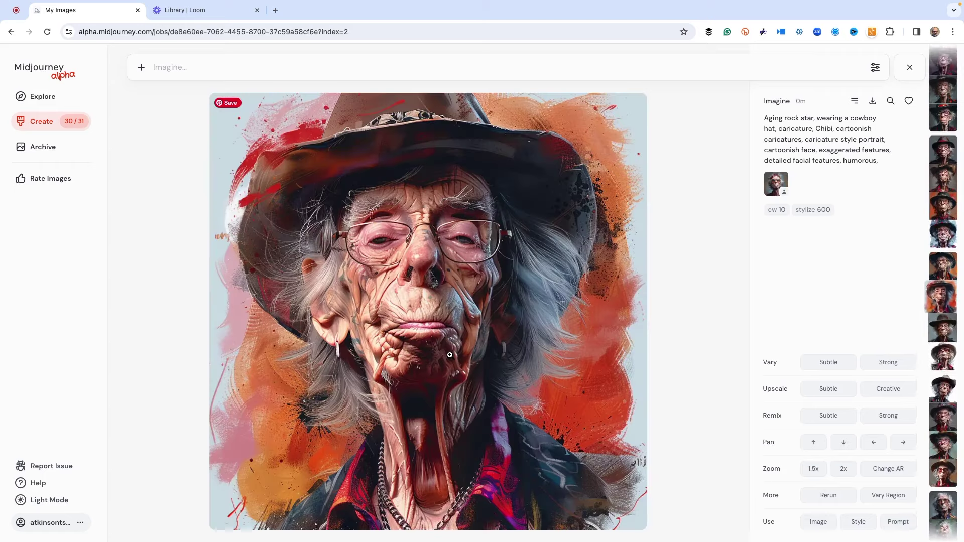
{"action": "key", "text": "Left"}
{"action": "key", "text": "Left"}
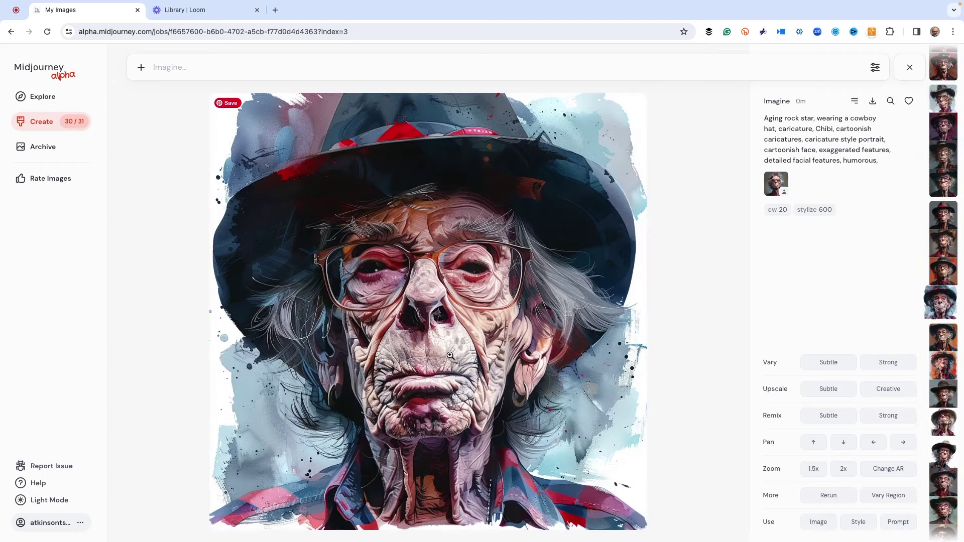
{"action": "key", "text": "Left"}
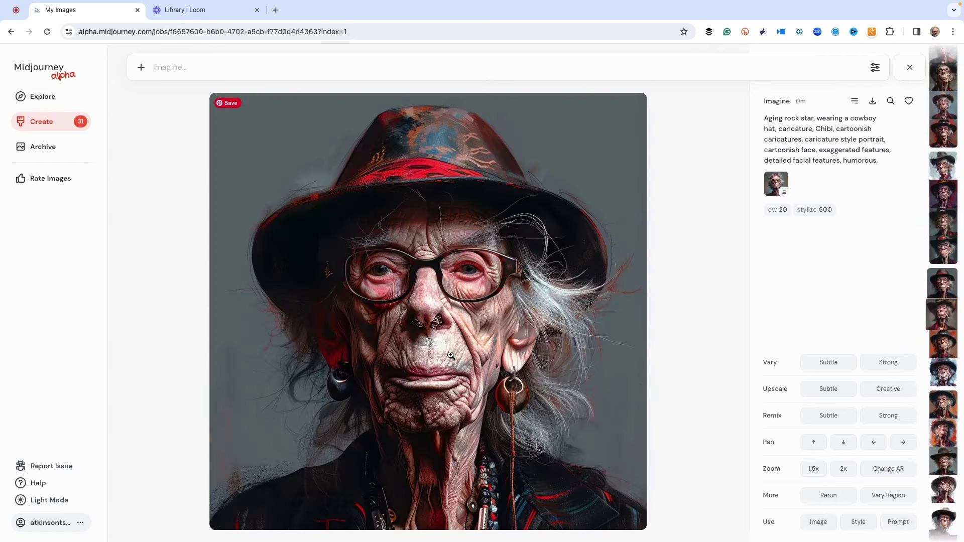
{"action": "key", "text": "Left"}
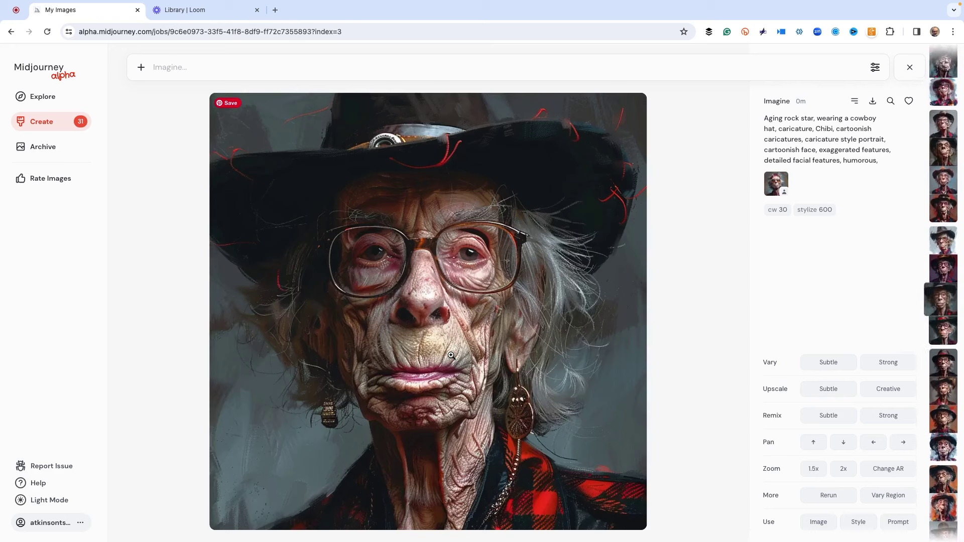
{"action": "key", "text": "Left"}
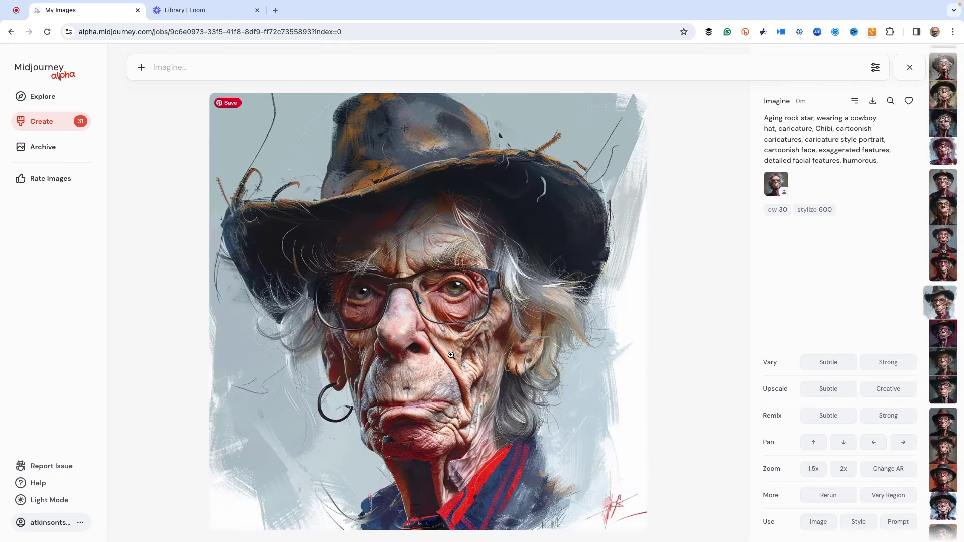
{"action": "key", "text": "Left"}
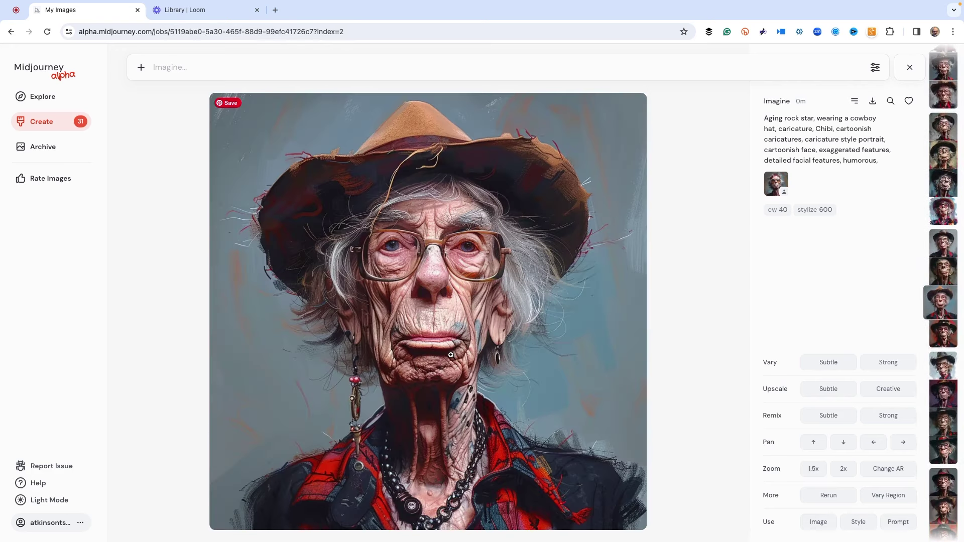
{"action": "key", "text": "Left"}
{"action": "key", "text": "Left"}
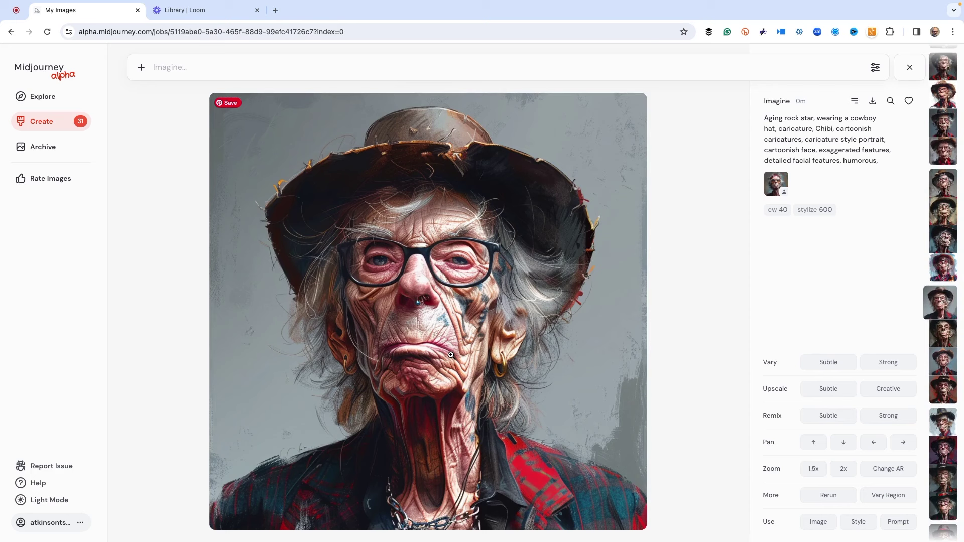
{"action": "key", "text": "Left"}
{"action": "key", "text": "Left"}
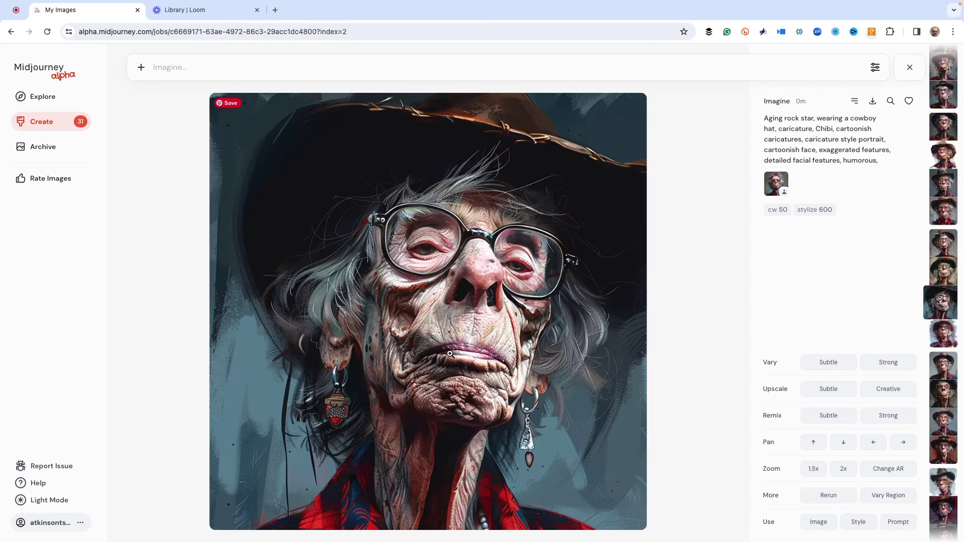
{"action": "key", "text": "Left"}
{"action": "key", "text": "Left"}
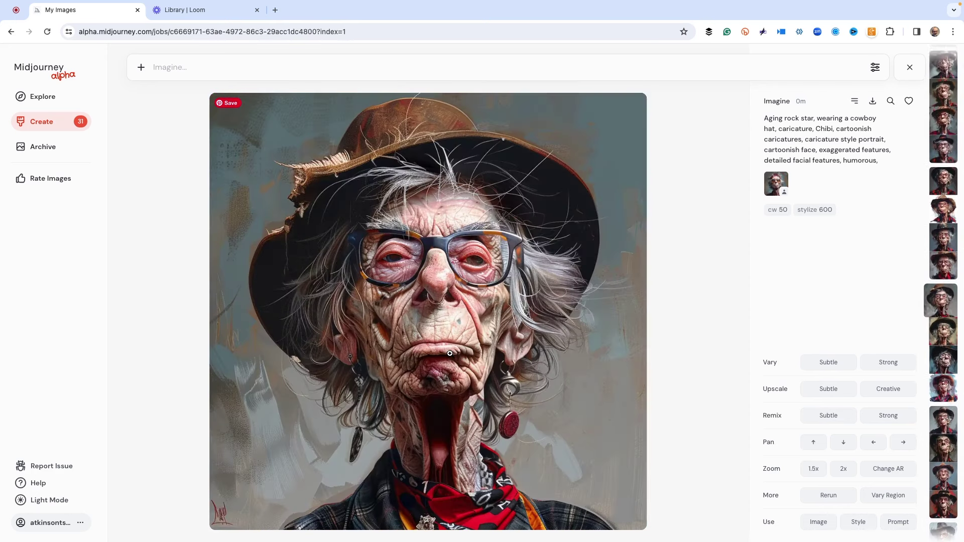
{"action": "key", "text": "Left"}
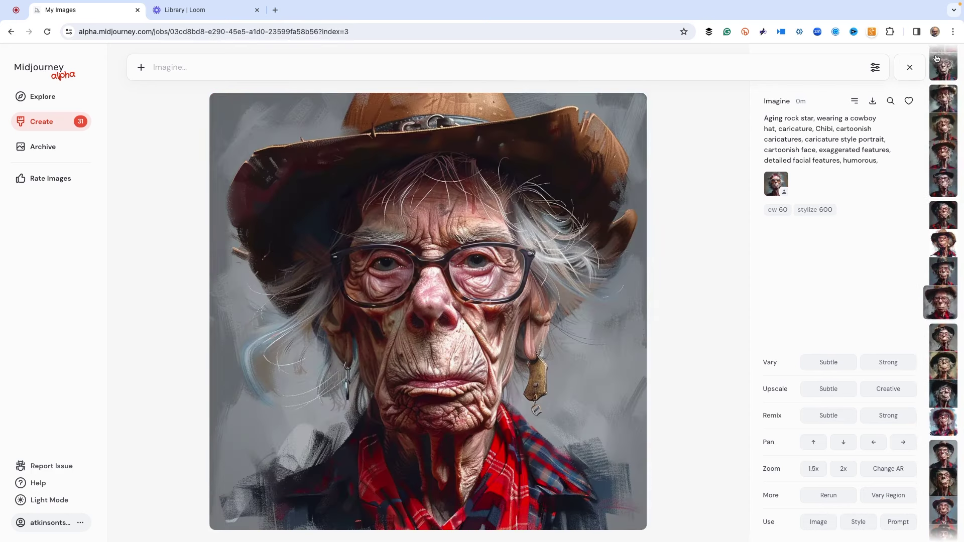
Close the detail view and scroll the render grid up to the cw 100 row.
{"action": "left_click", "coordinate": [909, 67]}
{"action": "mouse_move", "coordinate": [504, 275]}
{"action": "scroll", "coordinate": [503, 275], "scroll_direction": "up", "scroll_amount": 7}
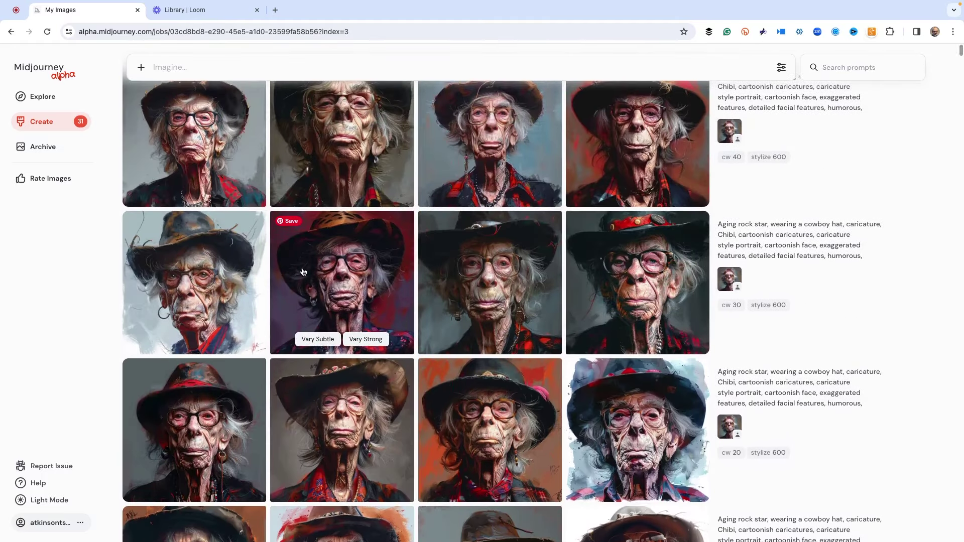
{"action": "scroll", "coordinate": [386, 293], "scroll_direction": "up", "scroll_amount": 5}
{"action": "scroll", "coordinate": [386, 292], "scroll_direction": "up", "scroll_amount": 10}
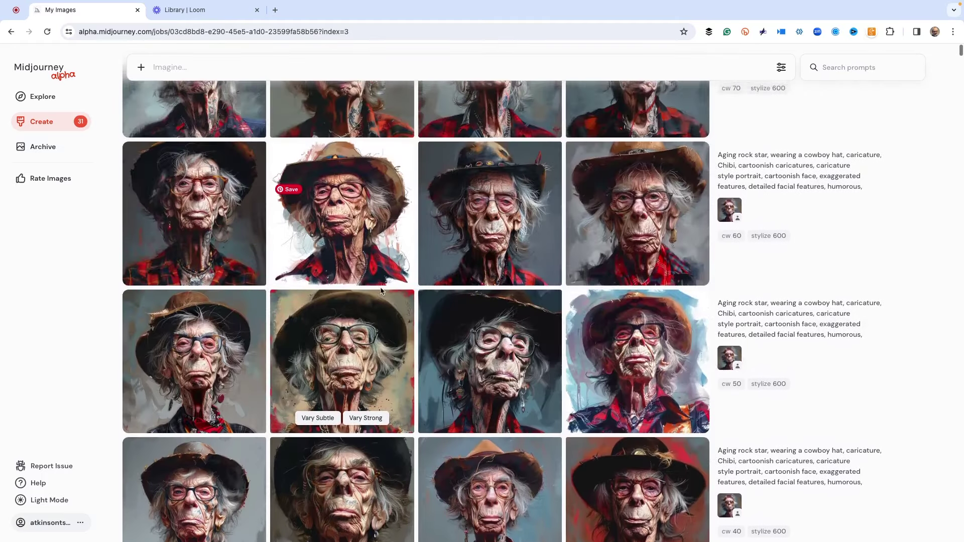
{"action": "scroll", "coordinate": [381, 291], "scroll_direction": "up", "scroll_amount": 3}
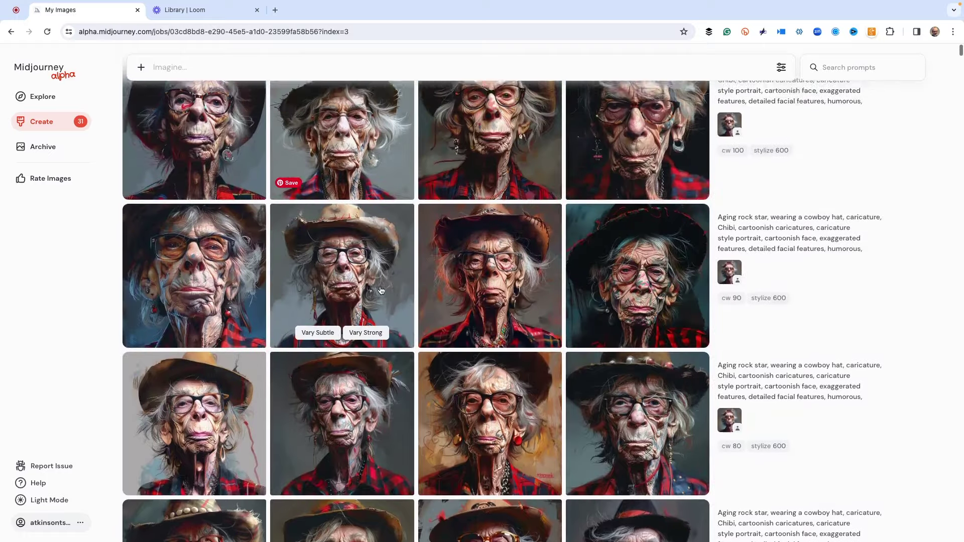
Scroll back down and enlarge the white-background cw 30 render.
{"action": "scroll", "coordinate": [381, 290], "scroll_direction": "down", "scroll_amount": 10}
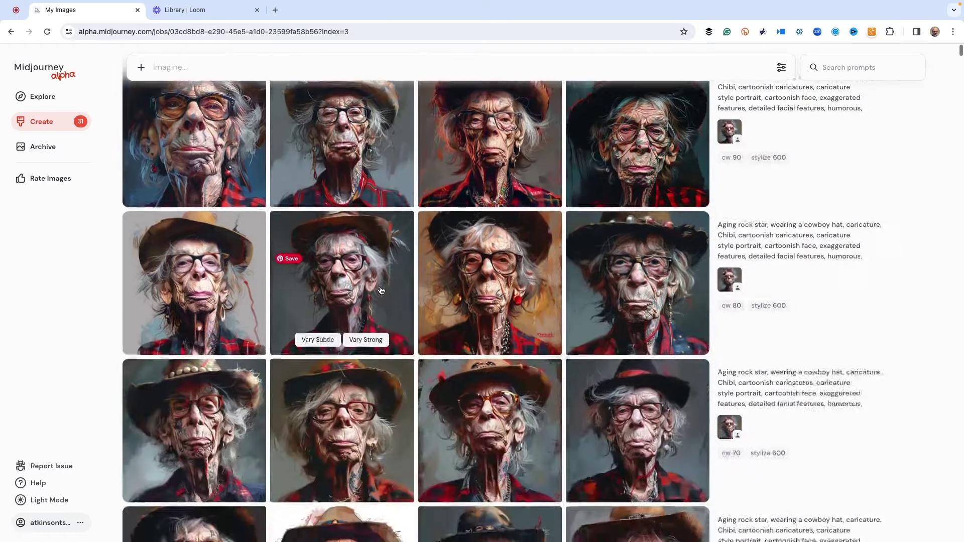
{"action": "scroll", "coordinate": [381, 290], "scroll_direction": "down", "scroll_amount": 5}
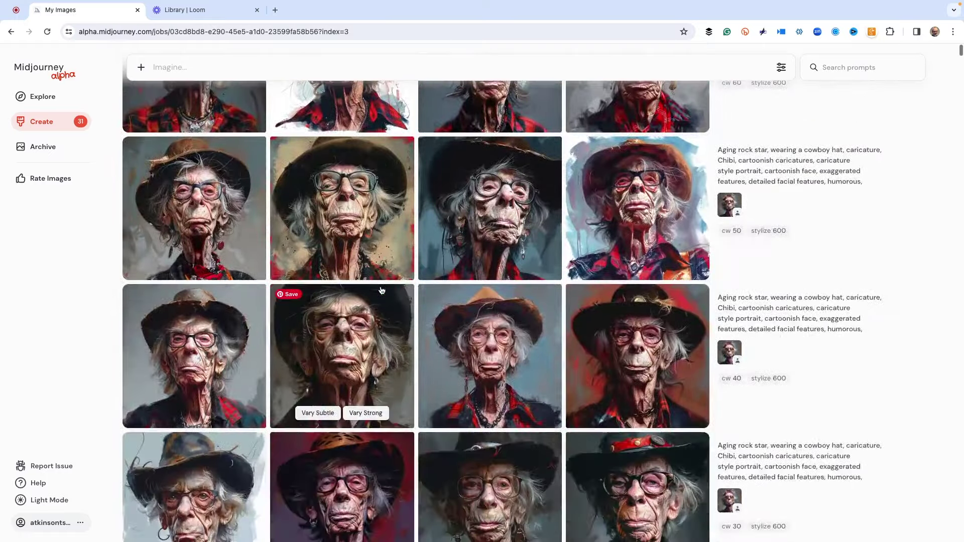
{"action": "scroll", "coordinate": [381, 290], "scroll_direction": "down", "scroll_amount": 3}
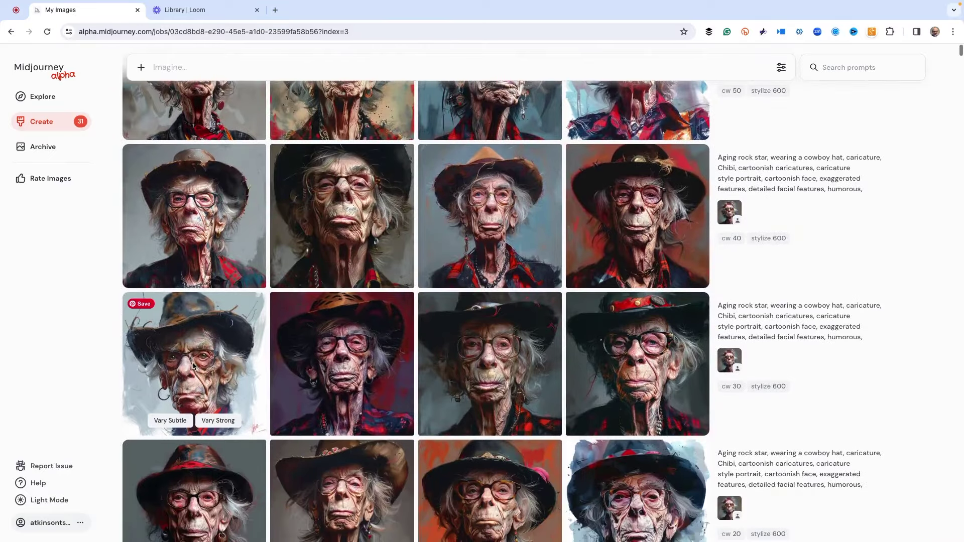
{"action": "left_click", "coordinate": [194, 366]}
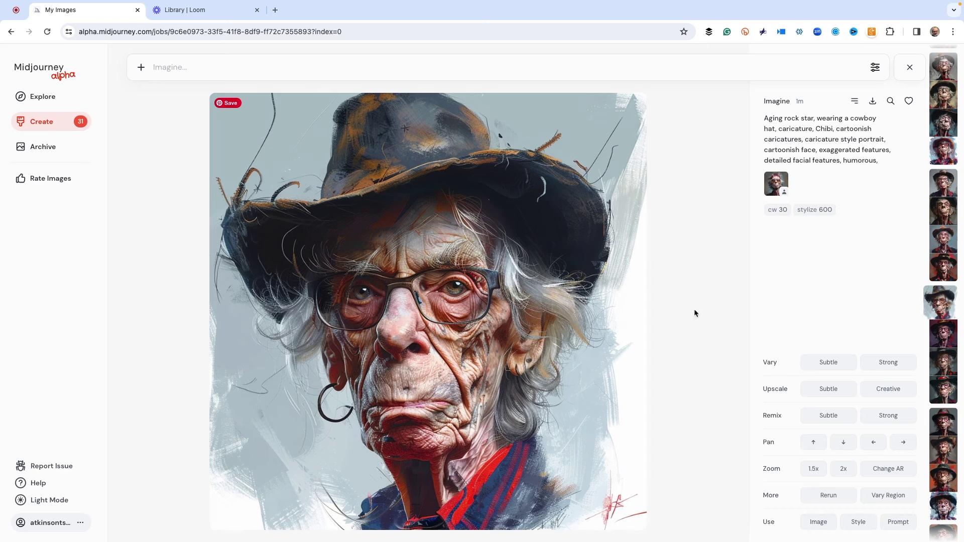
{"action": "left_click", "coordinate": [909, 67]}
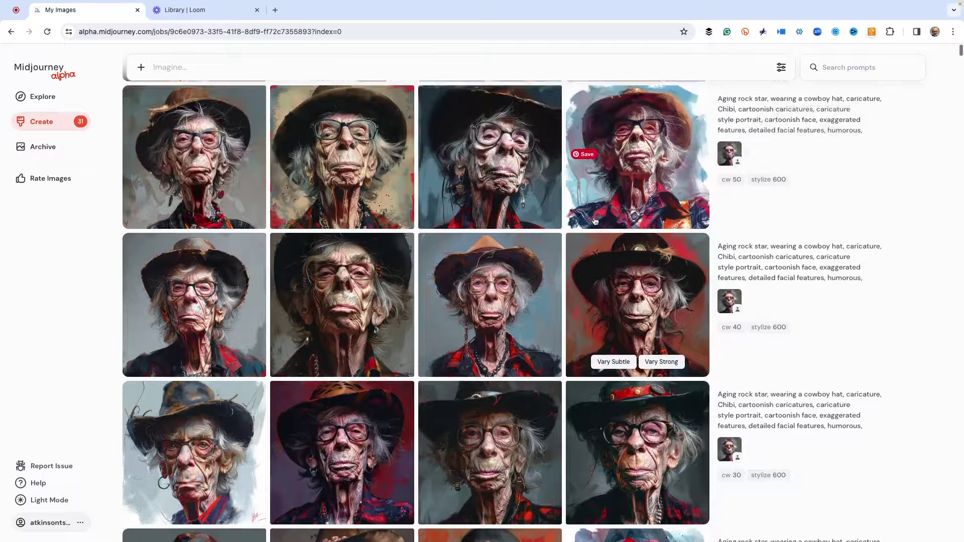
{"action": "scroll", "coordinate": [594, 220], "scroll_direction": "up", "scroll_amount": 15}
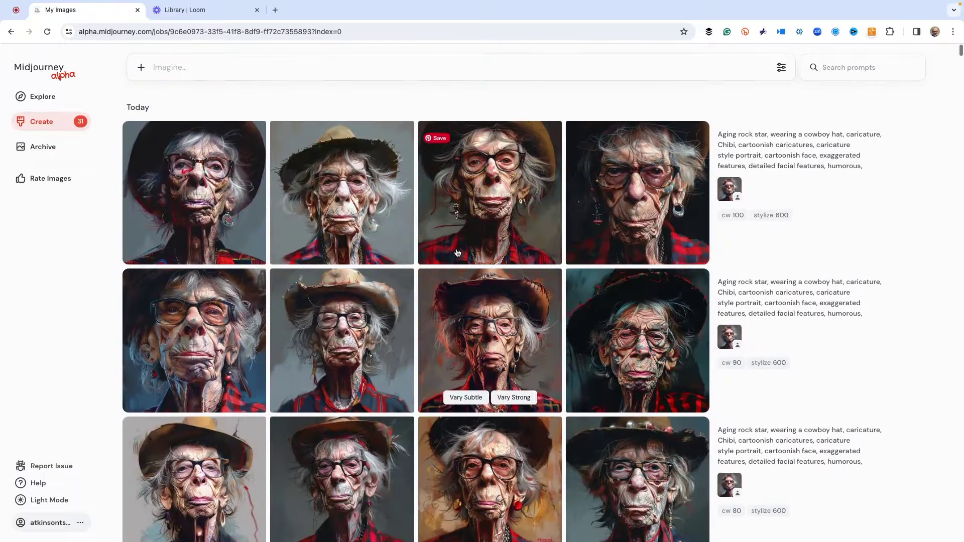
{"action": "scroll", "coordinate": [457, 252], "scroll_direction": "down", "scroll_amount": 12}
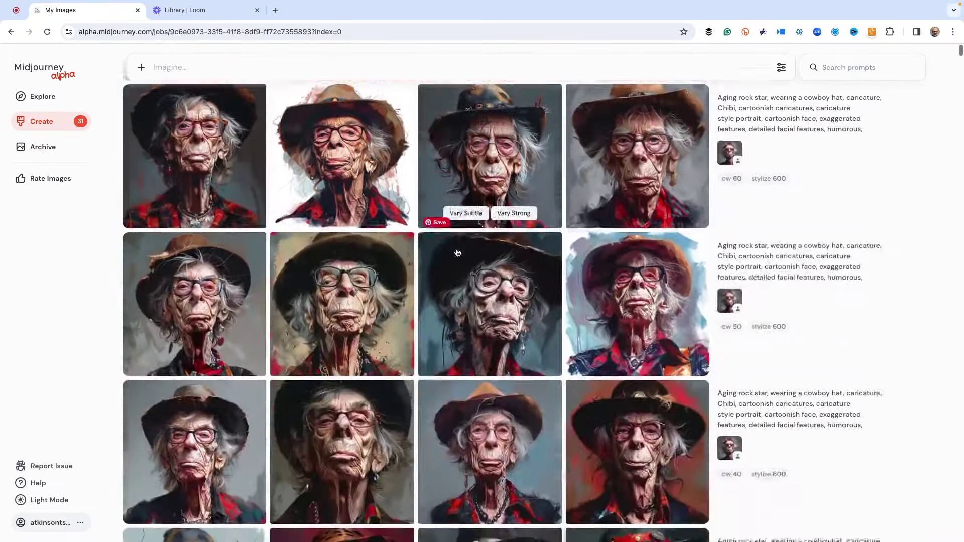
{"action": "scroll", "coordinate": [458, 253], "scroll_direction": "down", "scroll_amount": 12}
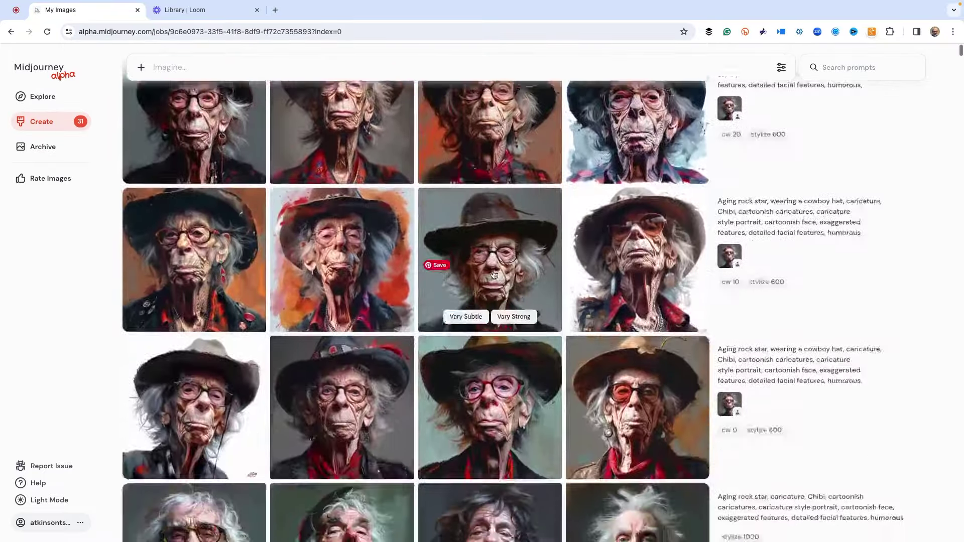
{"action": "scroll", "coordinate": [495, 274], "scroll_direction": "down", "scroll_amount": 6}
{"action": "scroll", "coordinate": [494, 274], "scroll_direction": "up", "scroll_amount": 6}
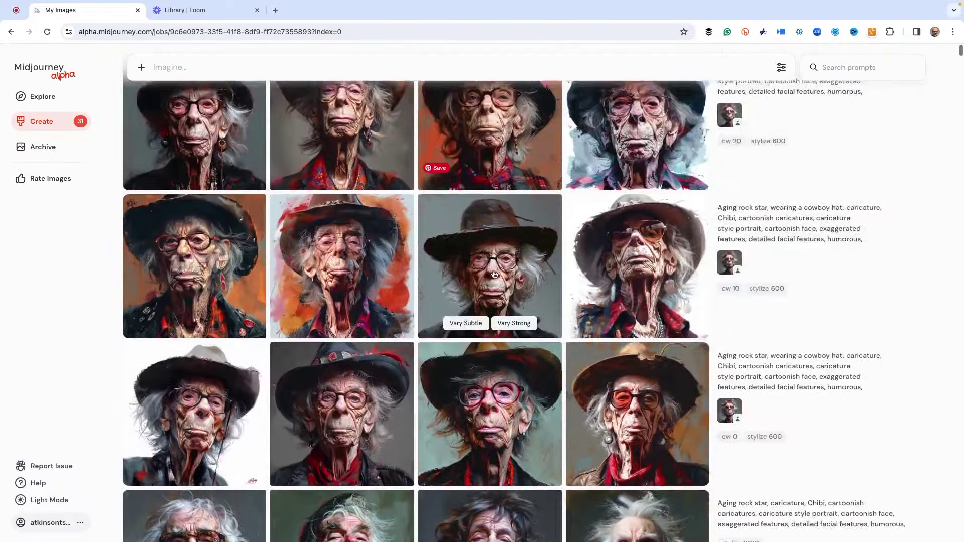
{"action": "scroll", "coordinate": [494, 274], "scroll_direction": "up", "scroll_amount": 20}
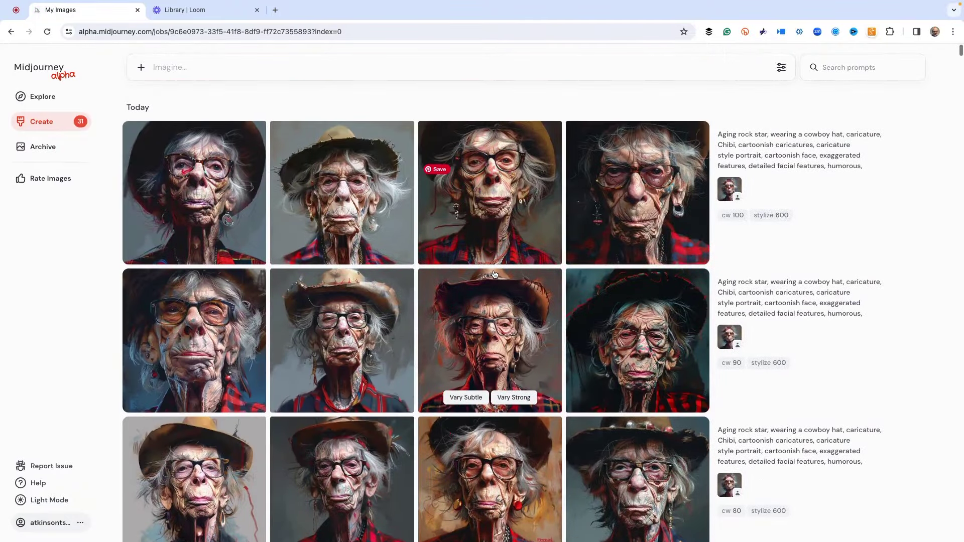